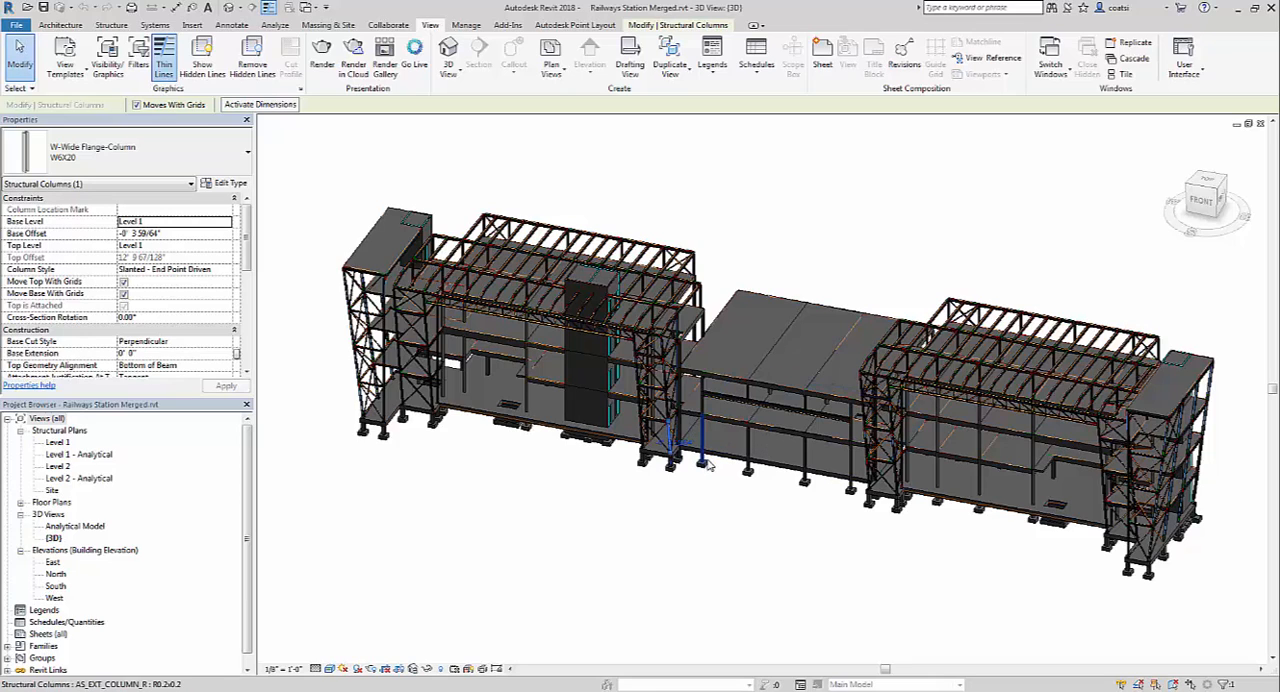
# - Try to send the railway station project's {3D} view to the Revit Live service with terrain extended to the horizon and the Desktop as download location
pyautogui.click(745, 493)
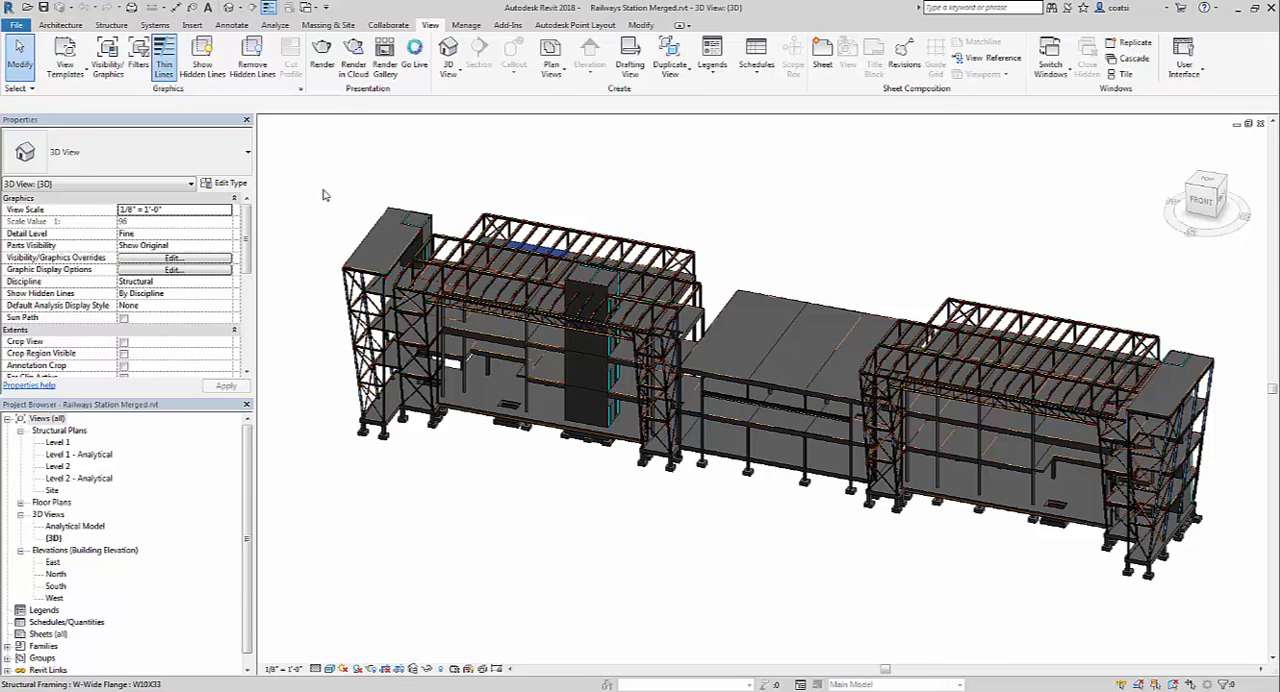
pyautogui.click(415, 56)
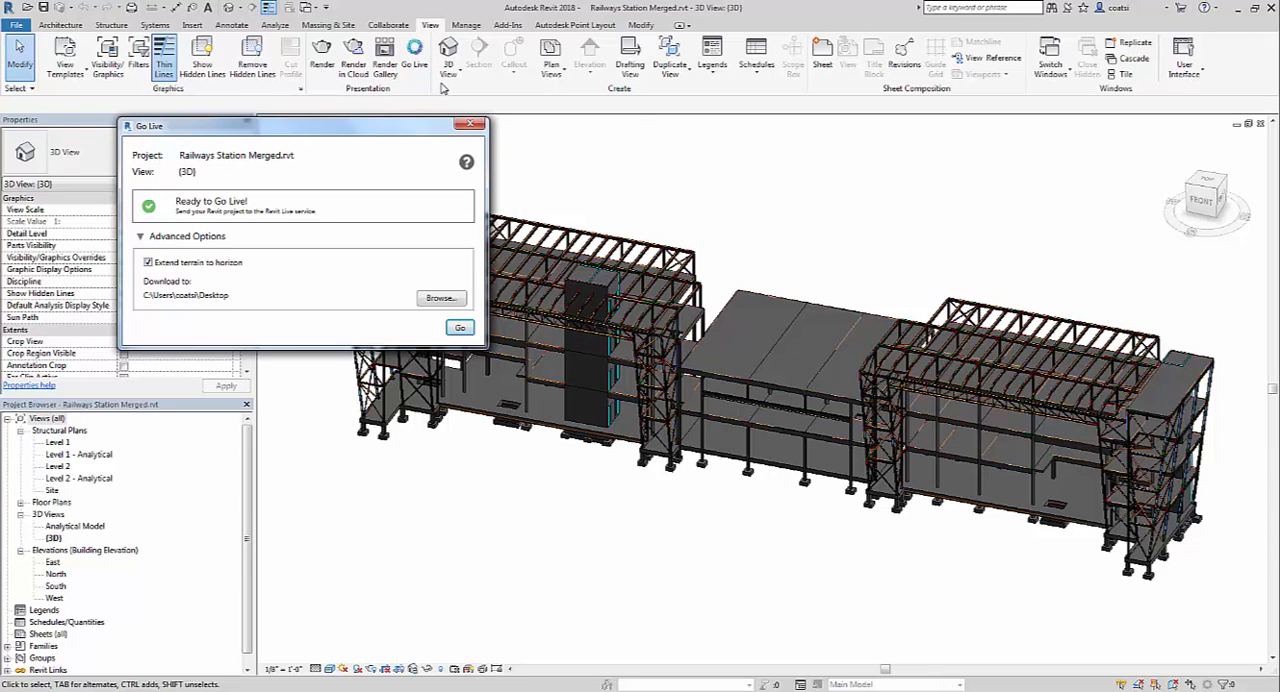
pyautogui.click(461, 329)
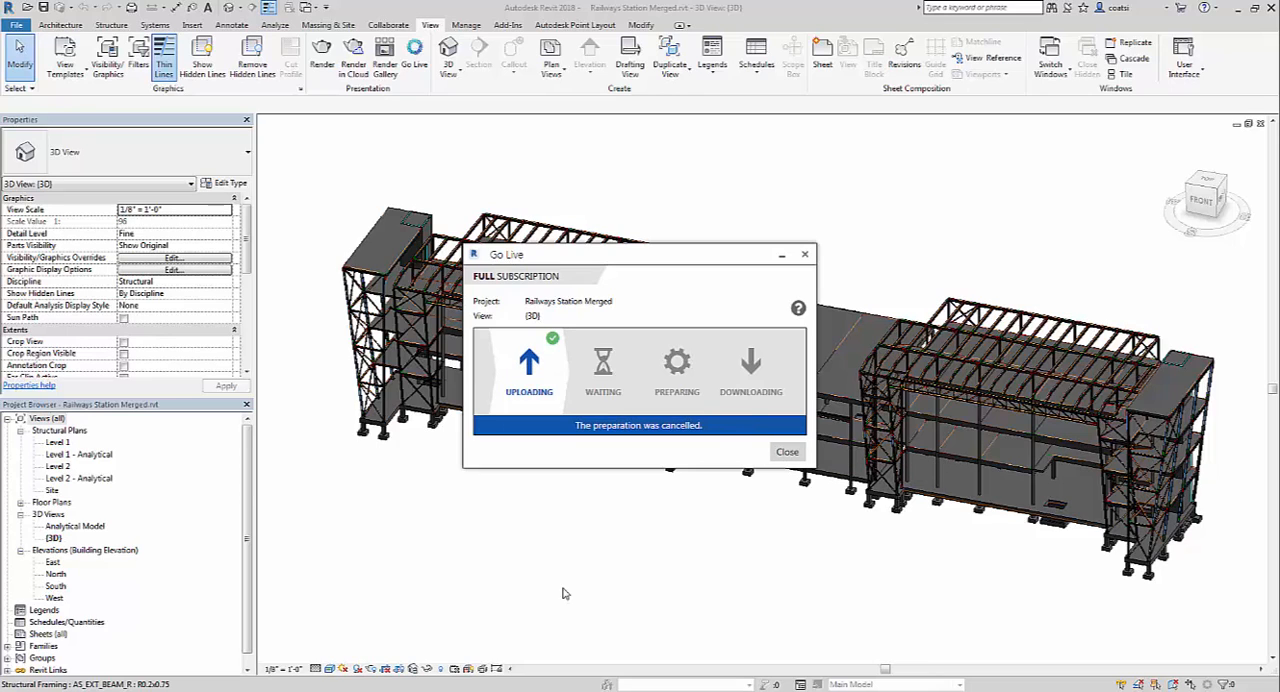
pyautogui.click(804, 256)
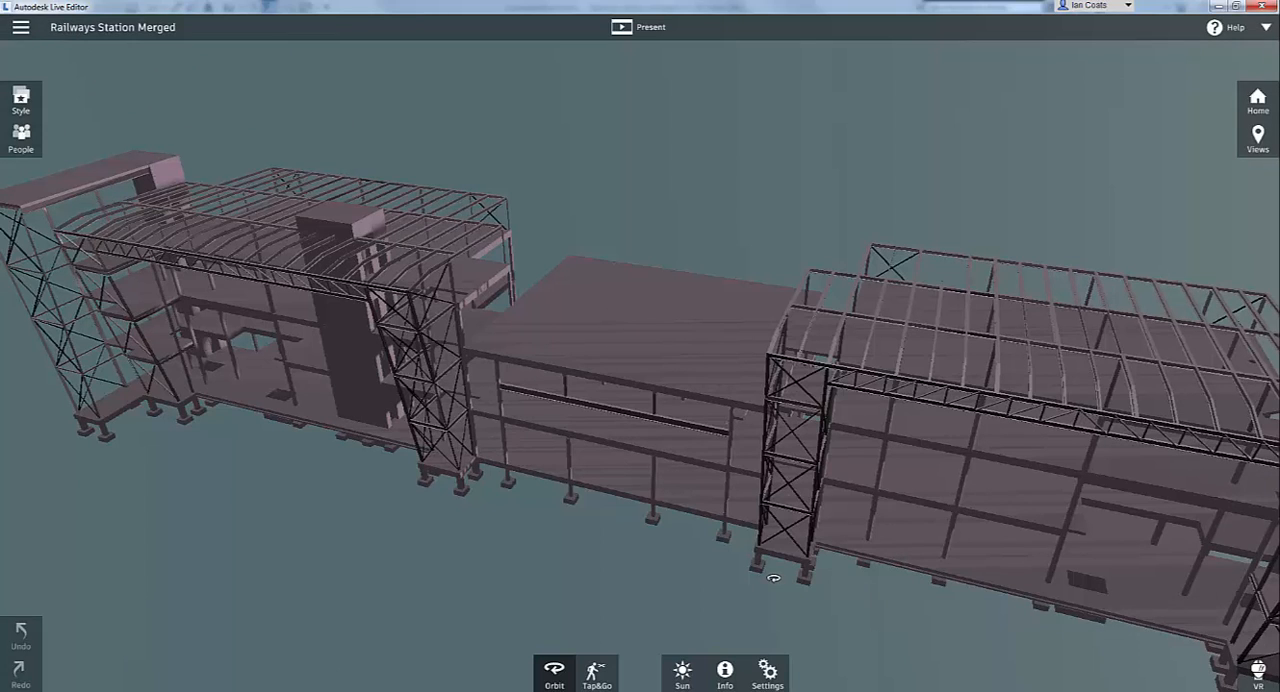
# - In Autodesk Live Editor, review the available scene styles and look at the station from the Home and {3D} points of view
pyautogui.click(21, 100)
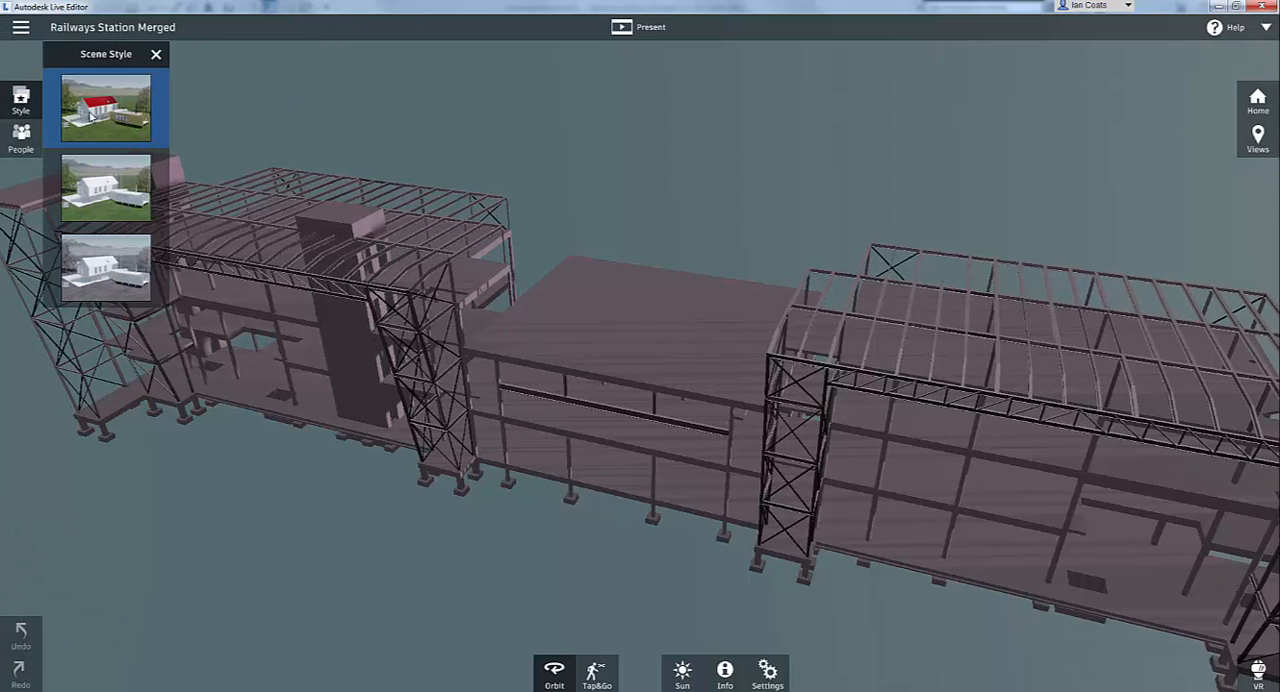
pyautogui.click(428, 169)
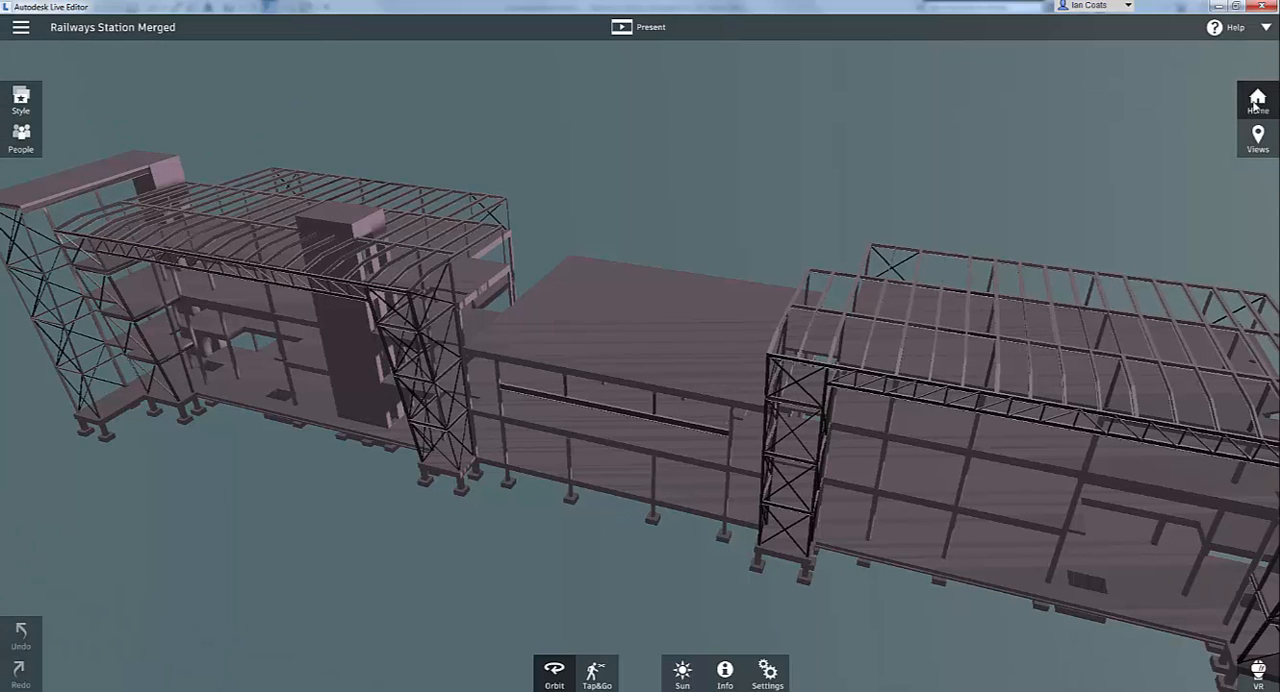
pyautogui.click(1257, 138)
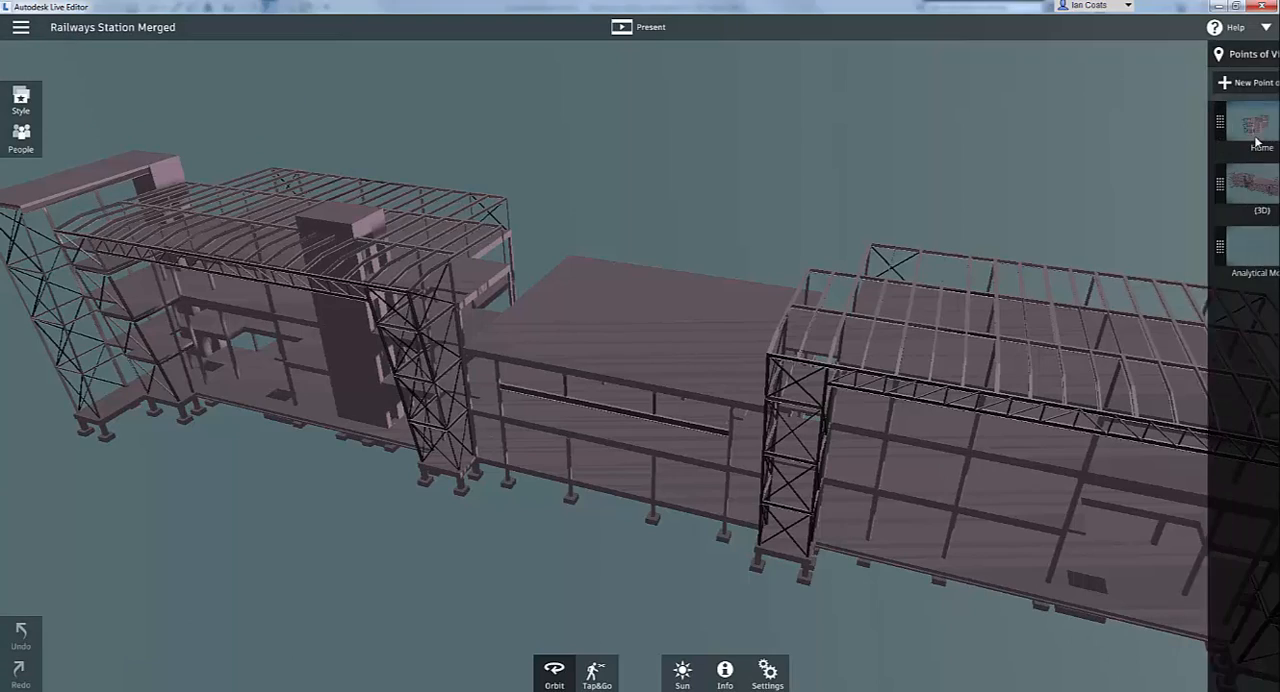
pyautogui.click(1209, 129)
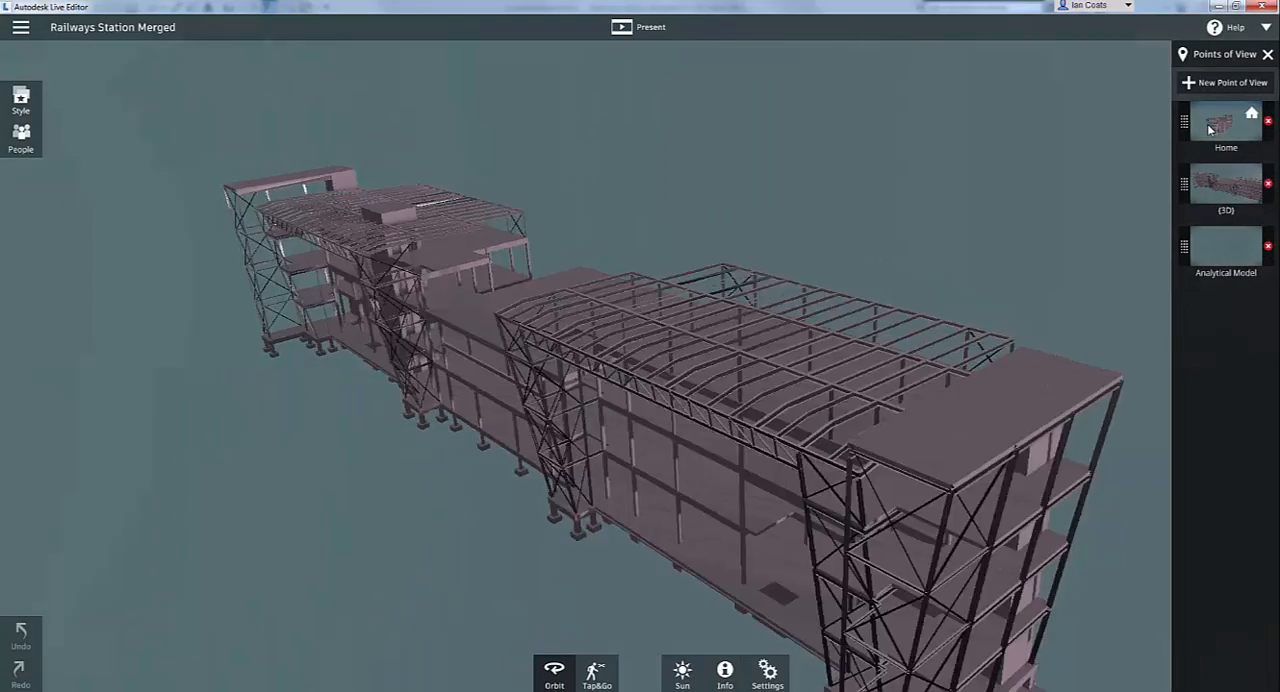
pyautogui.click(1226, 190)
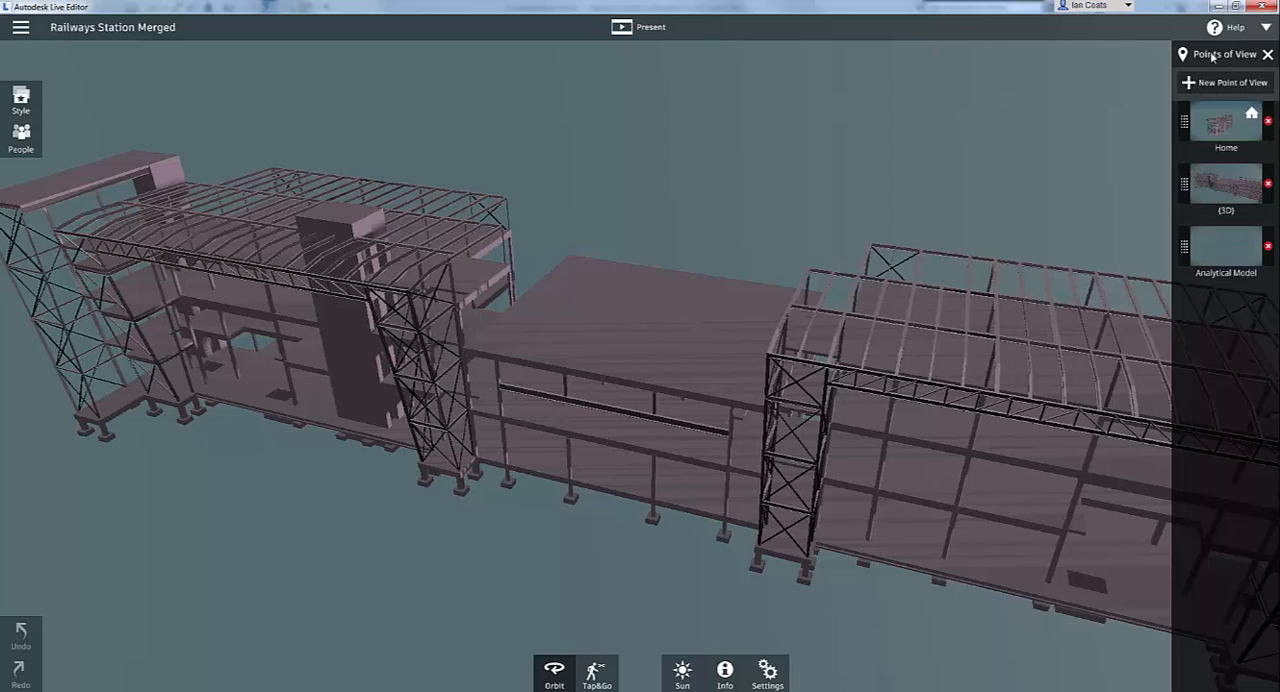
pyautogui.click(1267, 54)
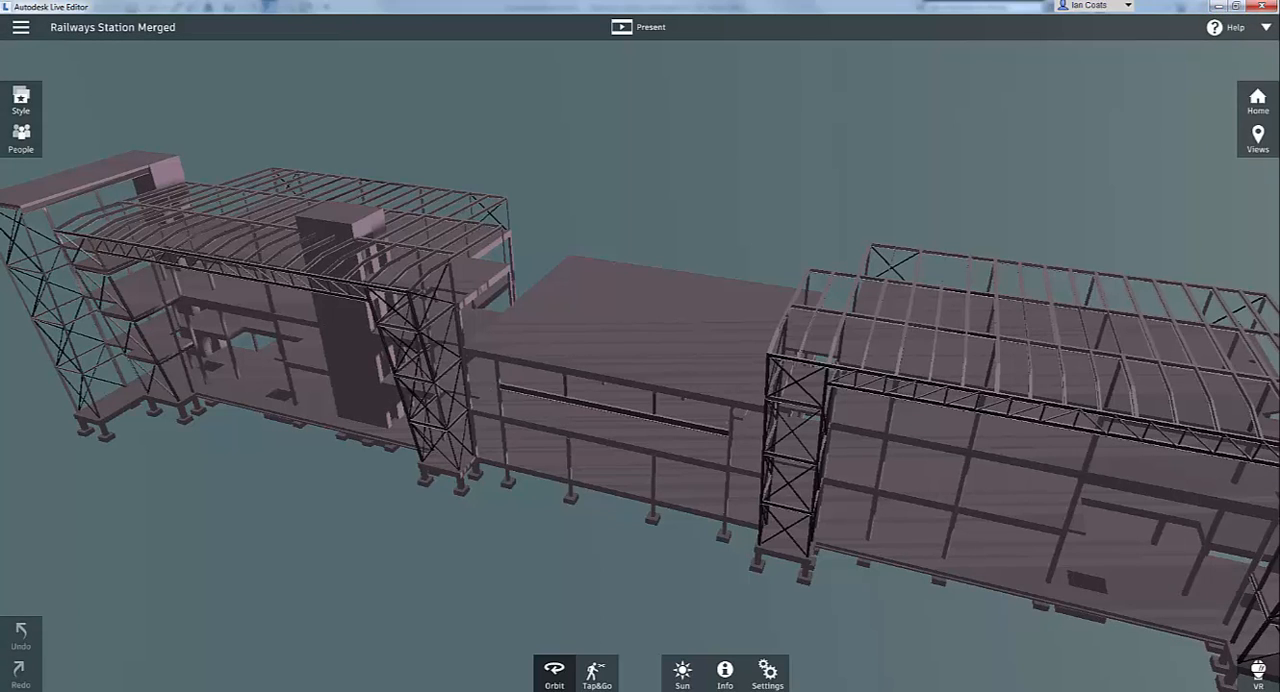
# - Switch to Autodesk Advance Steel and review the export formats offered for the Structural Completed drawing
pyautogui.hotkey('alt', 'Tab')
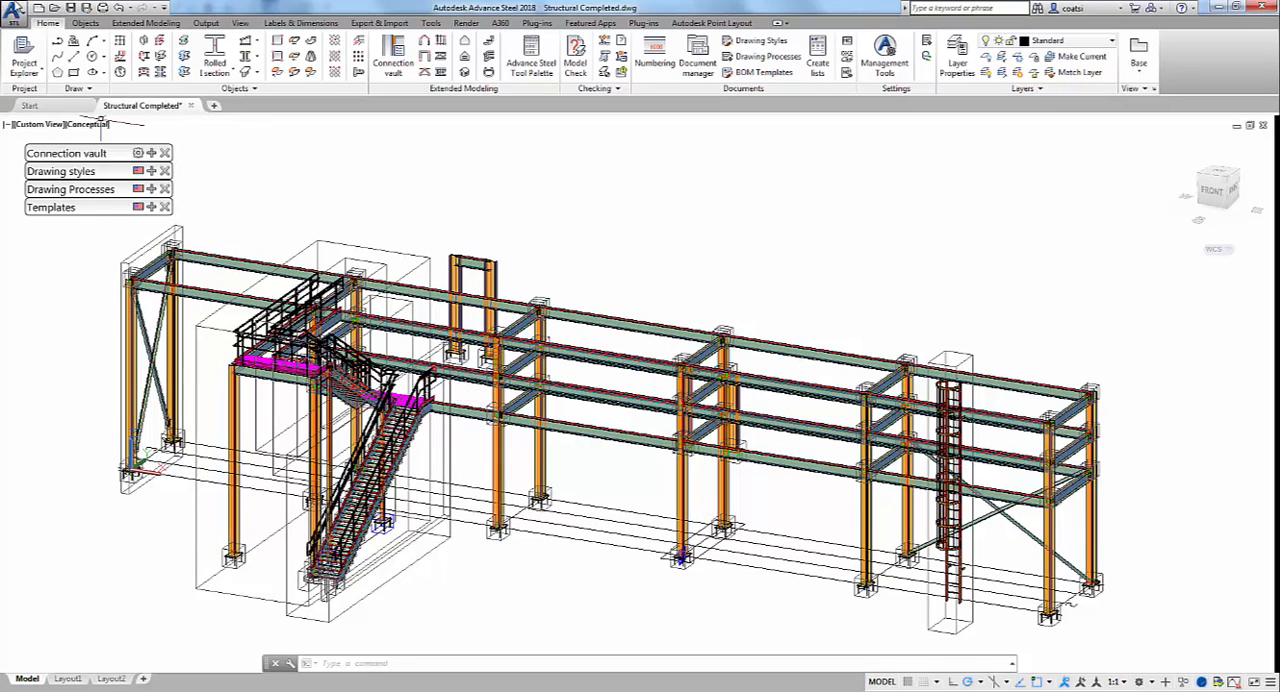
pyautogui.click(12, 12)
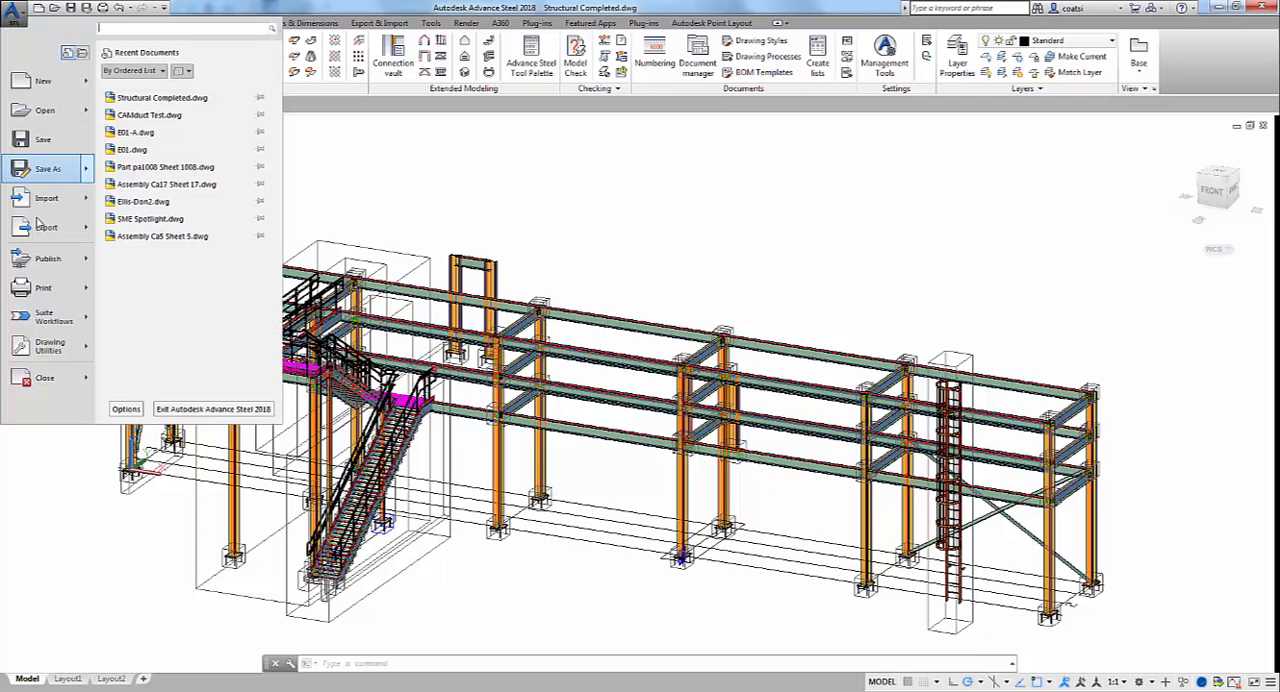
pyautogui.moveTo(40, 228)
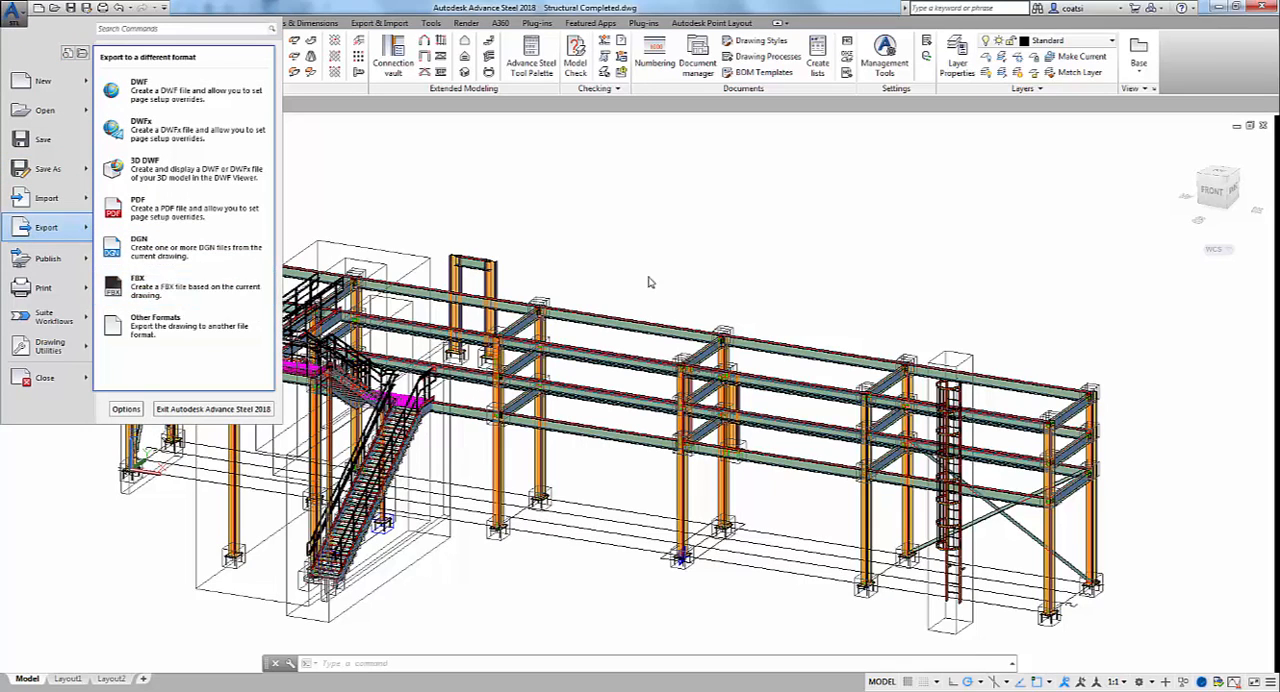
pyautogui.click(760, 270)
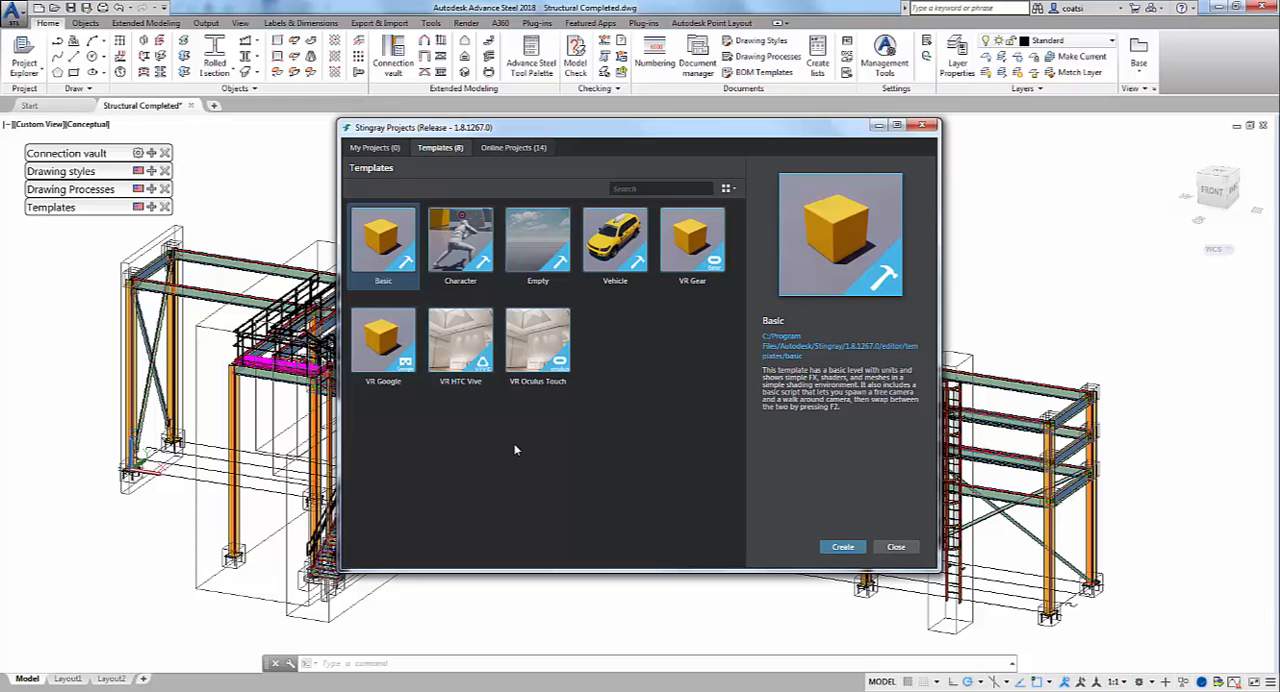
# - Create a Stingray project named VR_HTC_Vive_project in the Documents folder from the VR HTC Vive template
pyautogui.click(458, 350)
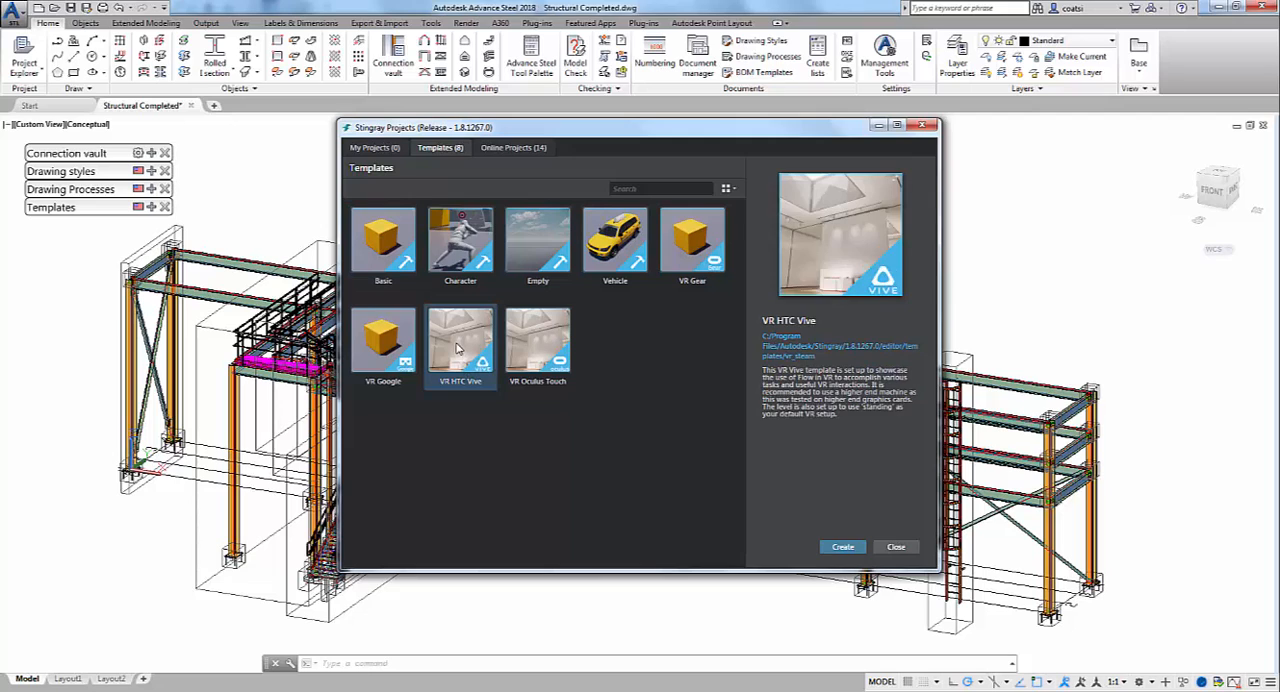
pyautogui.click(834, 549)
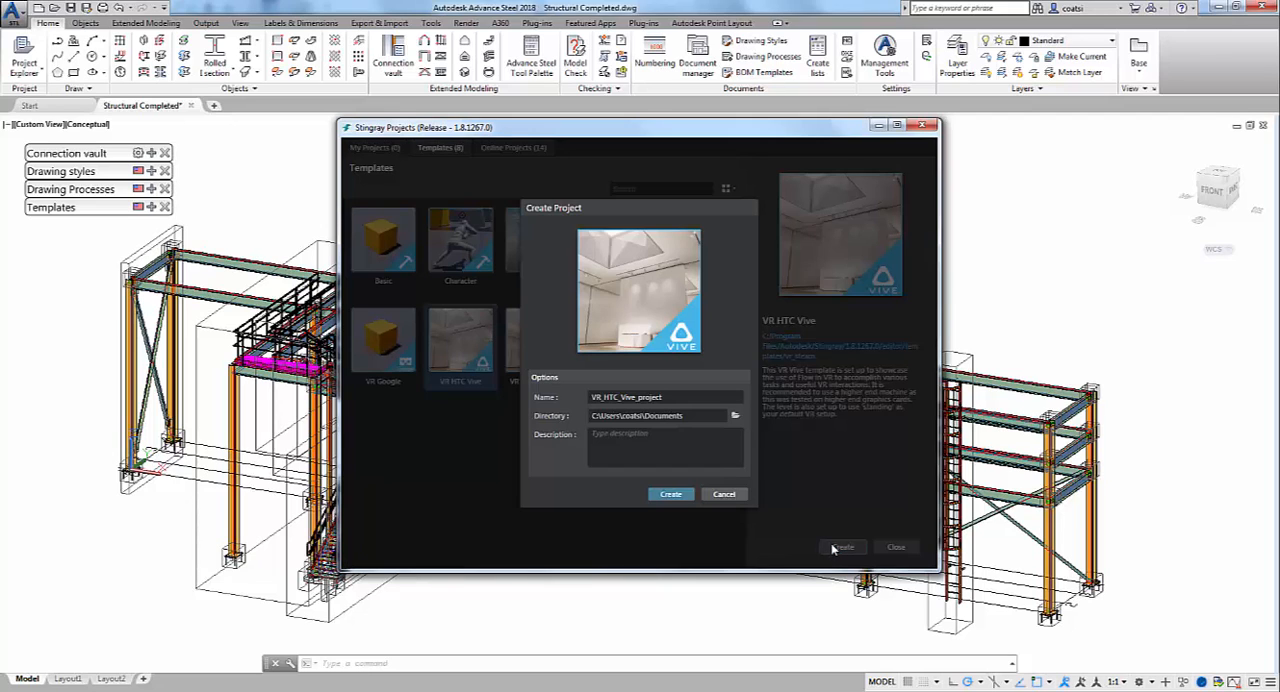
pyautogui.click(670, 494)
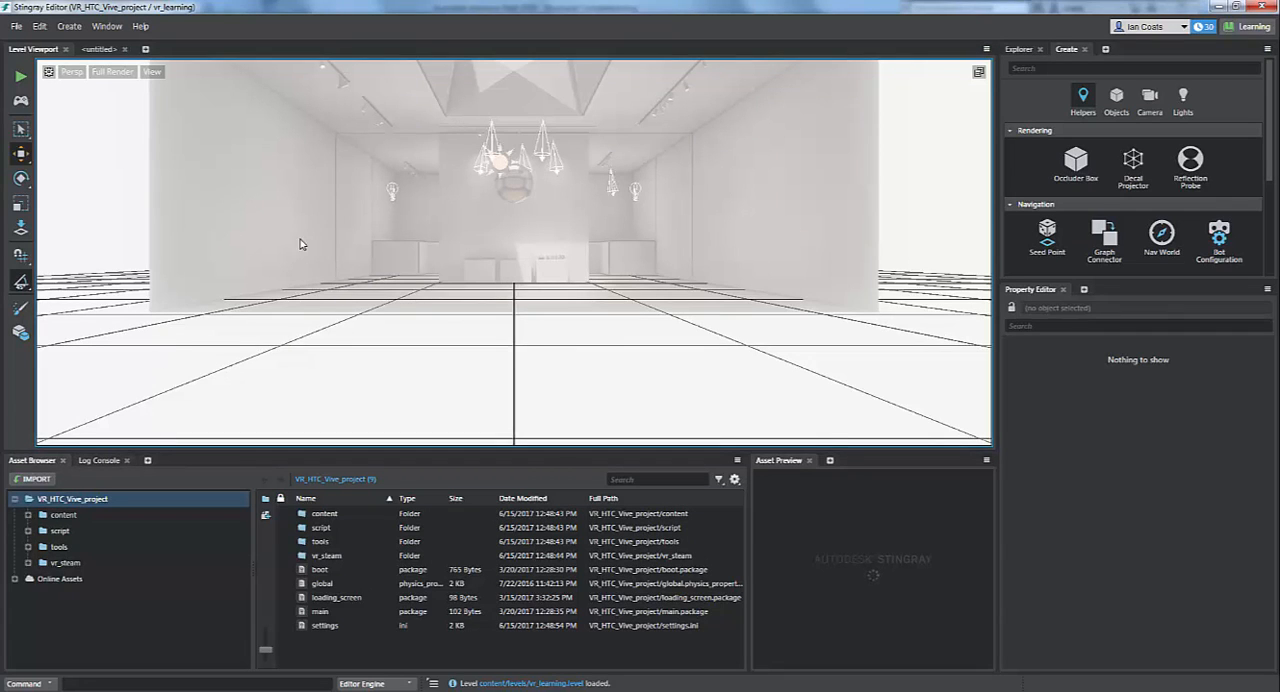
# - Start a new level in the VR project in place of the template room level
pyautogui.click(255, 207)
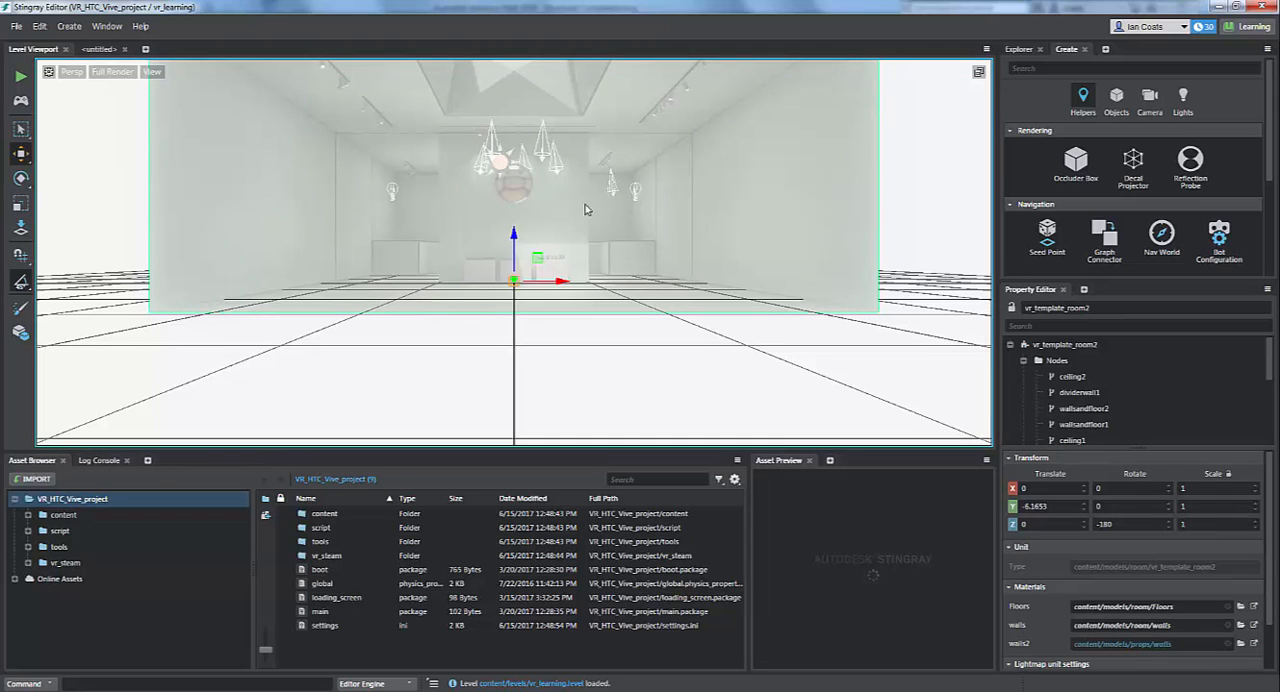
pyautogui.click(16, 26)
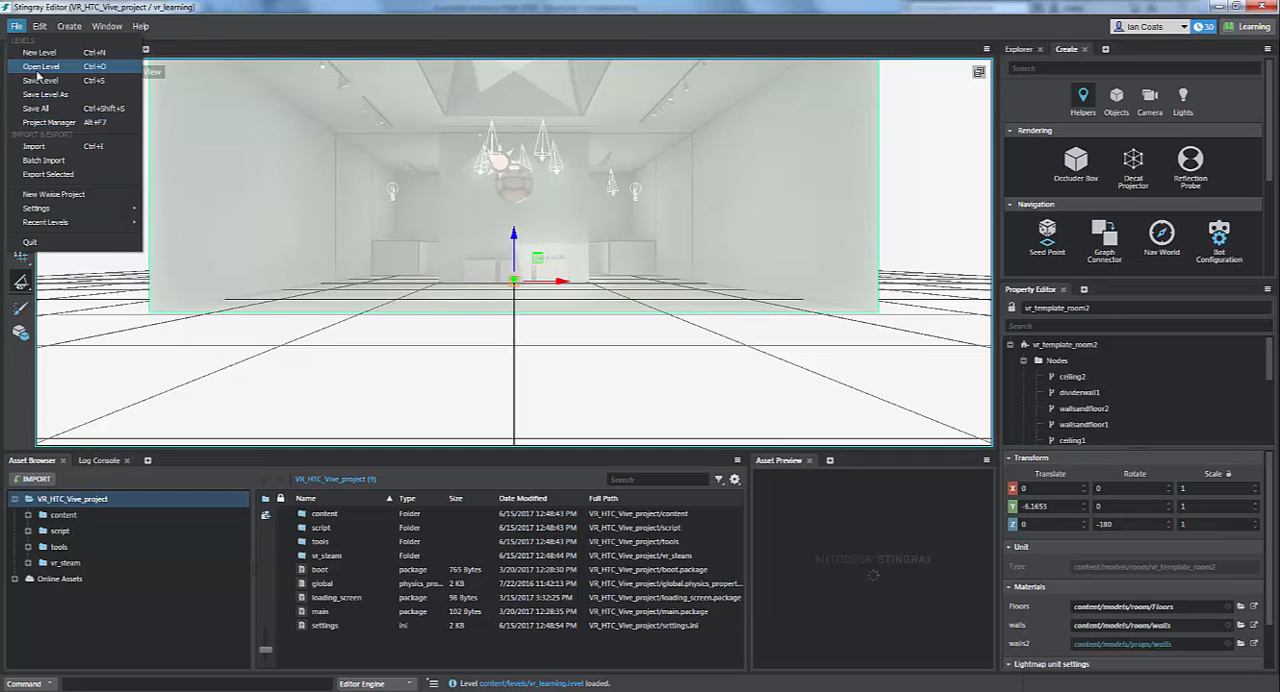
pyautogui.click(40, 53)
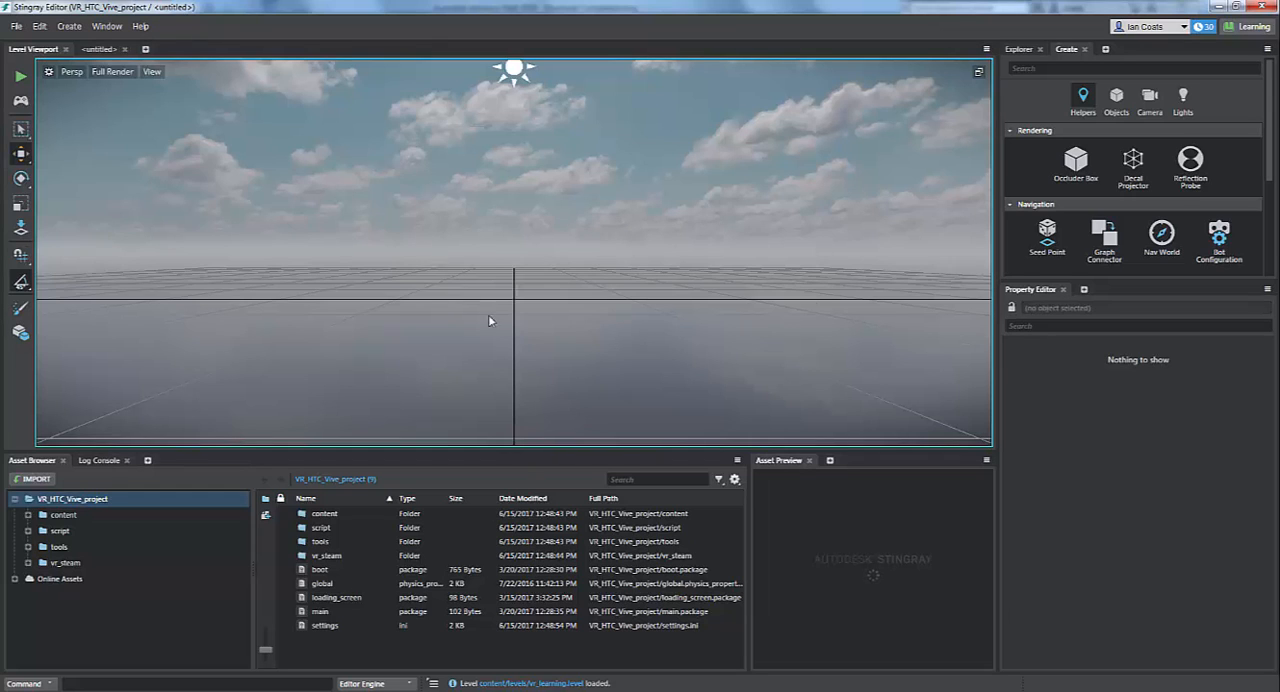
# - Import Structural Completed.fbx from the Desktop into the project with the default FBX import options
pyautogui.click(16, 26)
pyautogui.click(34, 147)
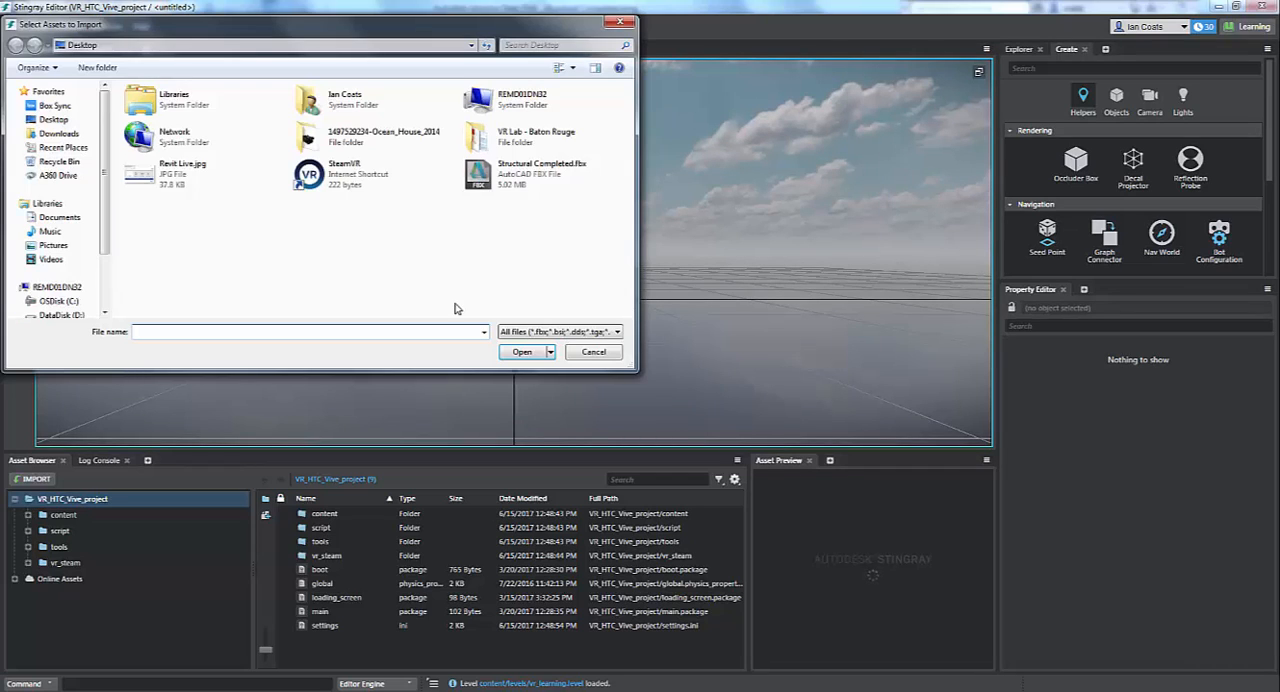
pyautogui.click(518, 172)
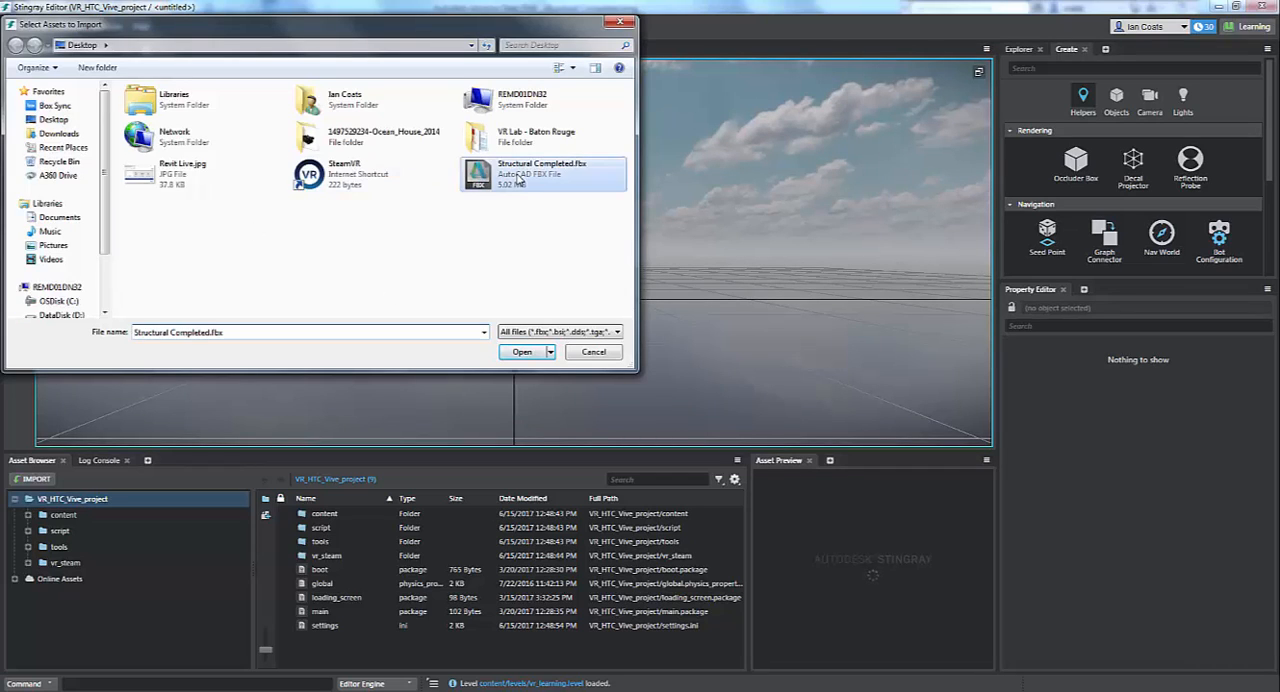
pyautogui.click(522, 352)
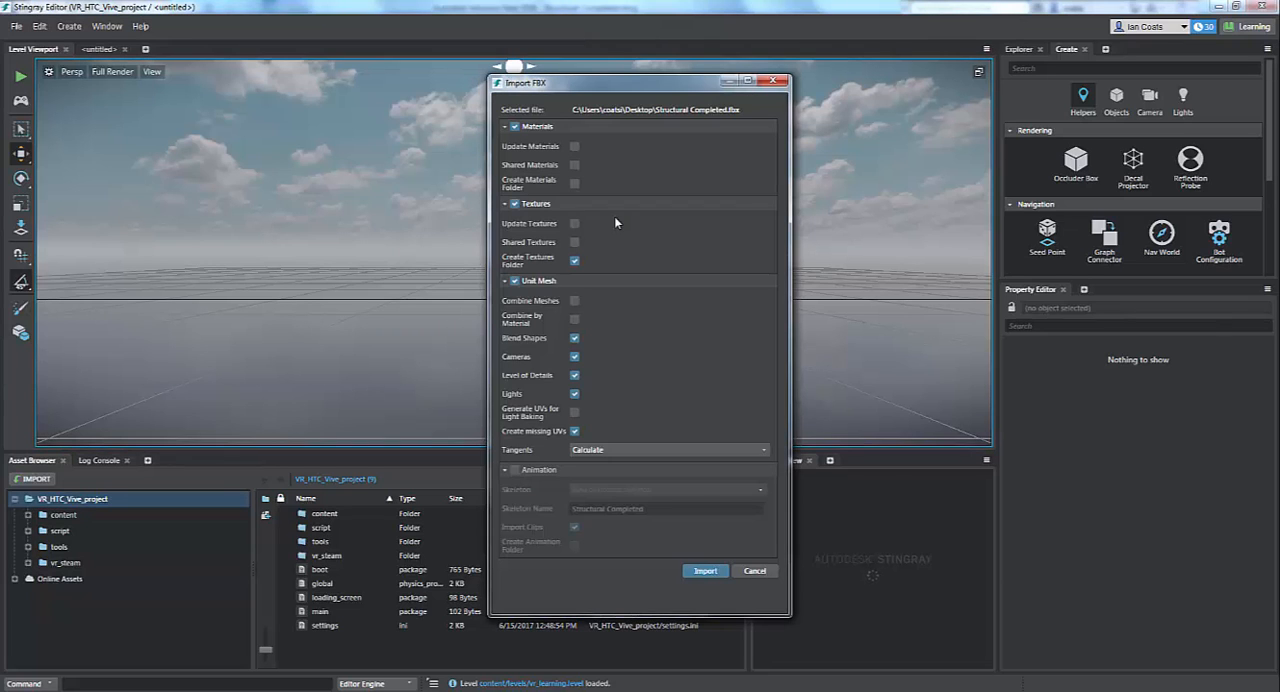
pyautogui.click(705, 571)
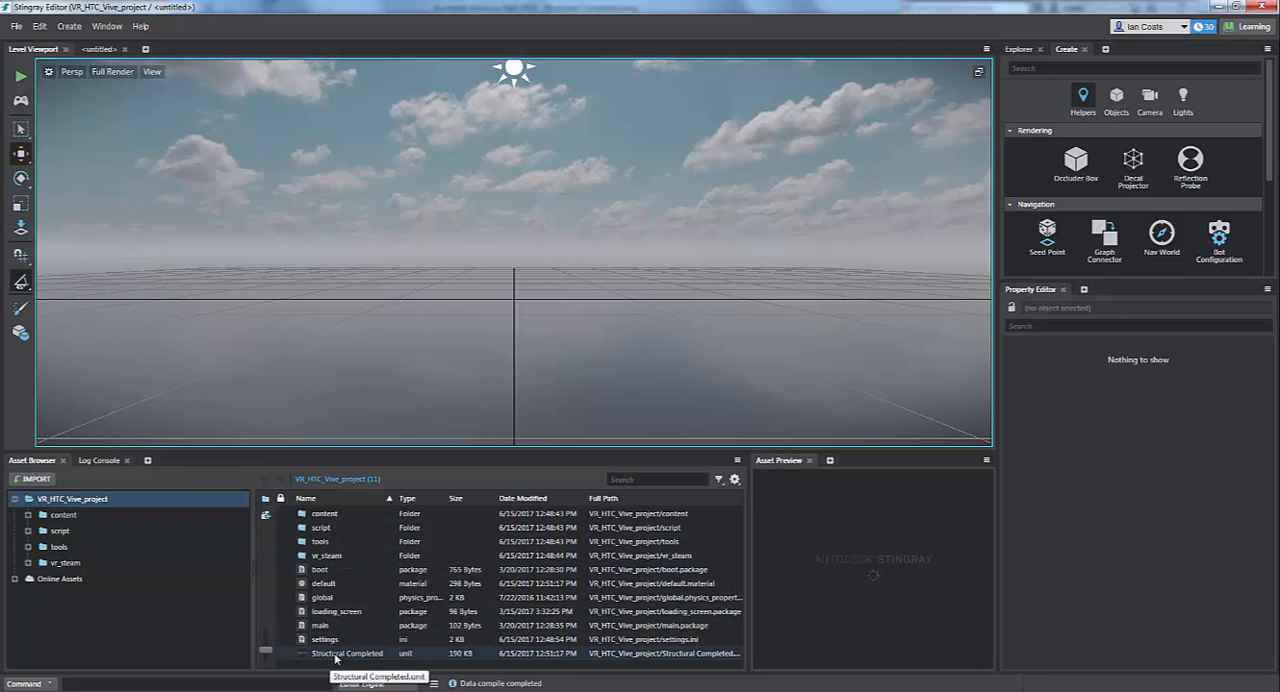
# - Place the Structural Completed unit in the level and set its X and Y translation to 0
pyautogui.moveTo(335, 657); pyautogui.dragTo(179, 318)
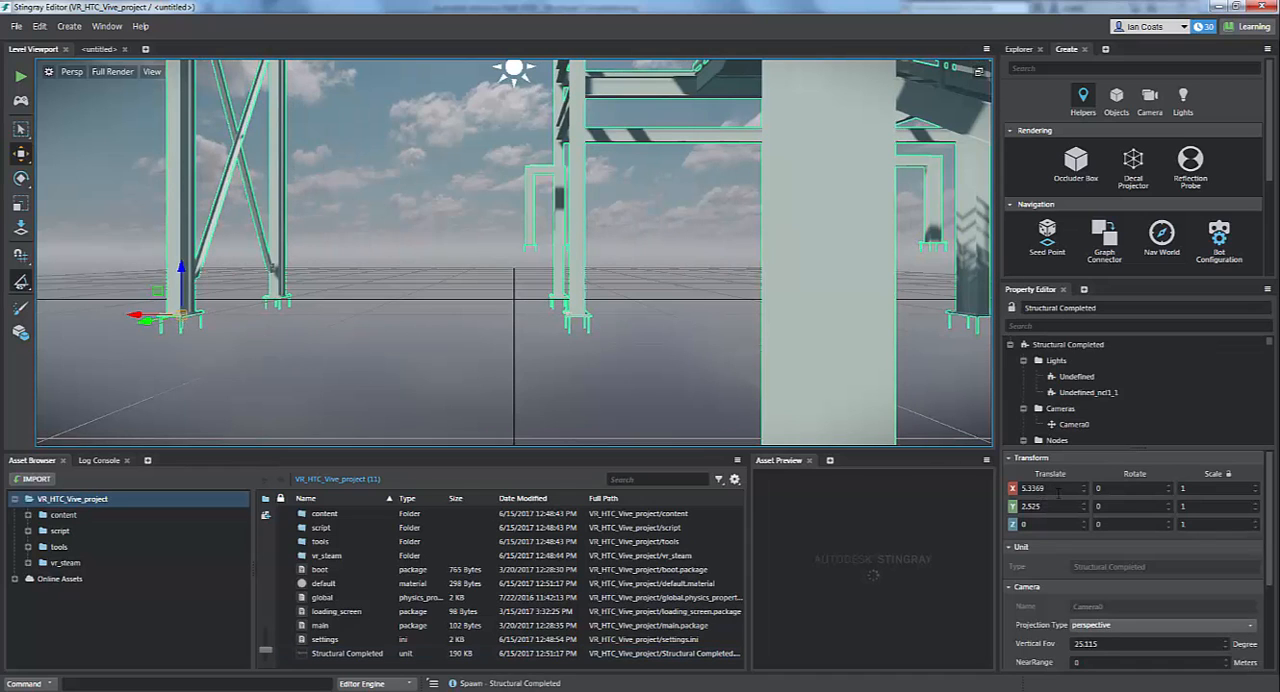
pyautogui.click(1058, 493)
pyautogui.moveTo(930, 499); pyautogui.dragTo(872, 500)
pyautogui.write('0')
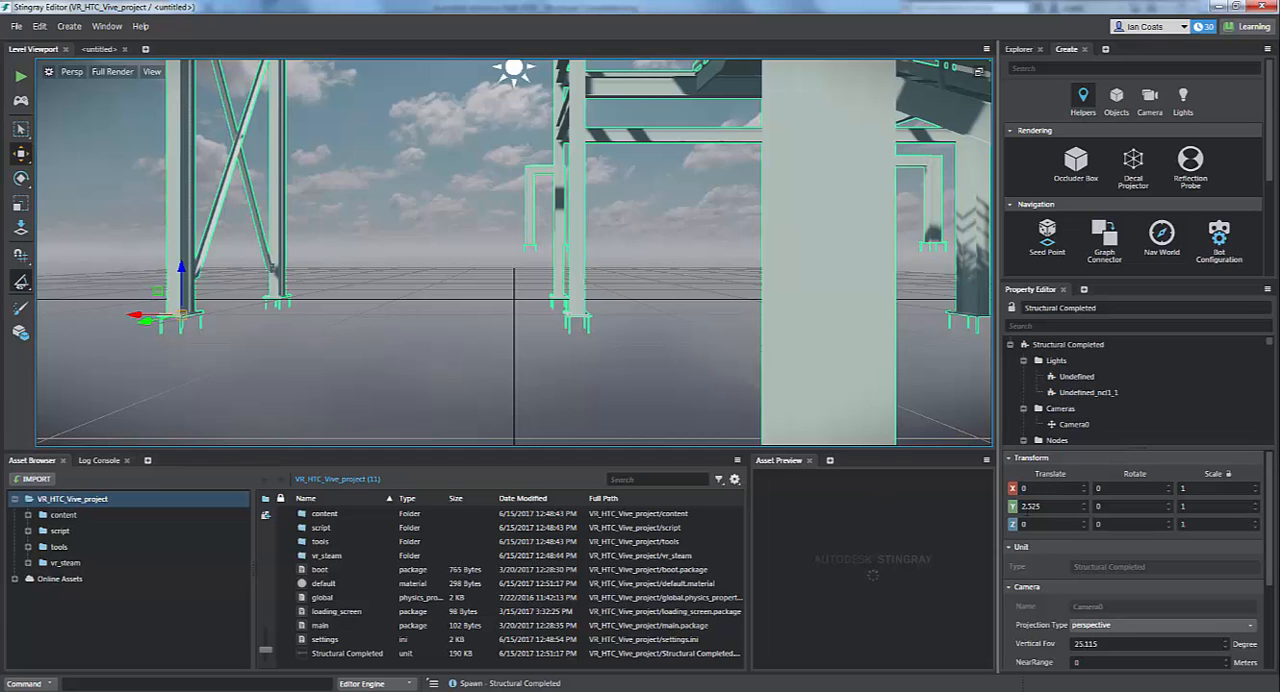
pyautogui.press('Tab')
pyautogui.write('0')
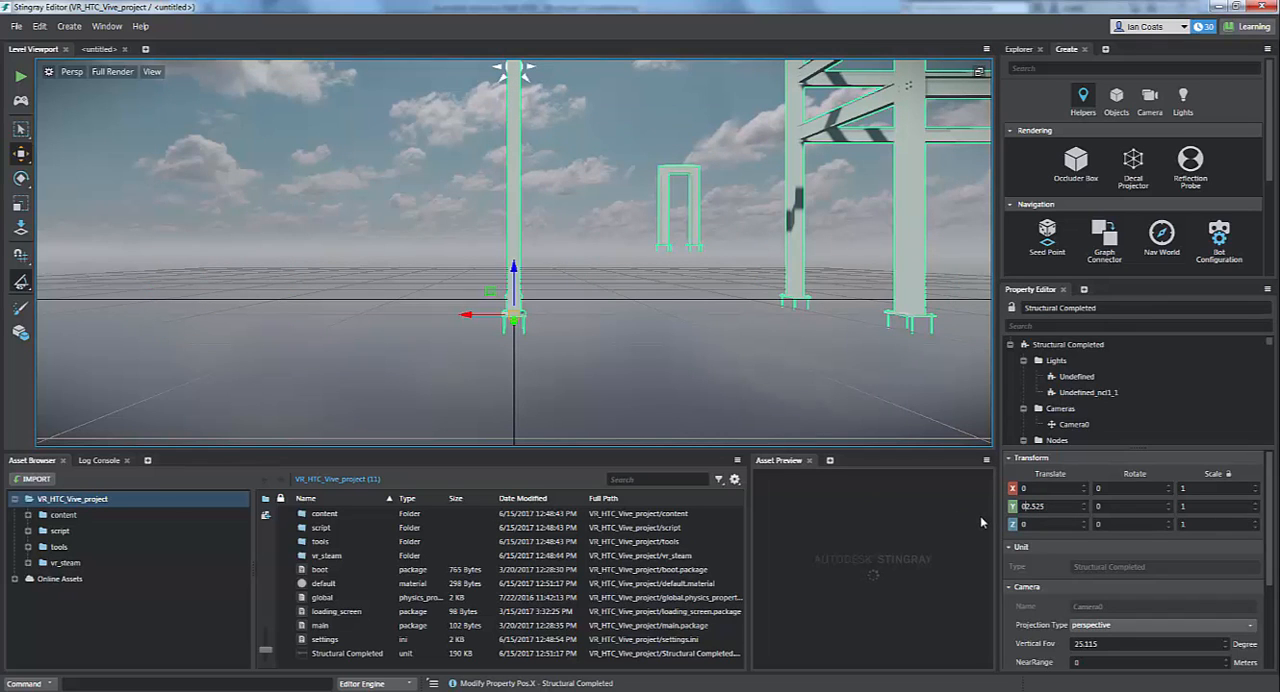
pyautogui.press('End')
pyautogui.press('BackSpace')
pyautogui.press('BackSpace')
pyautogui.press('BackSpace')
pyautogui.press('BackSpace')
pyautogui.press('Return')
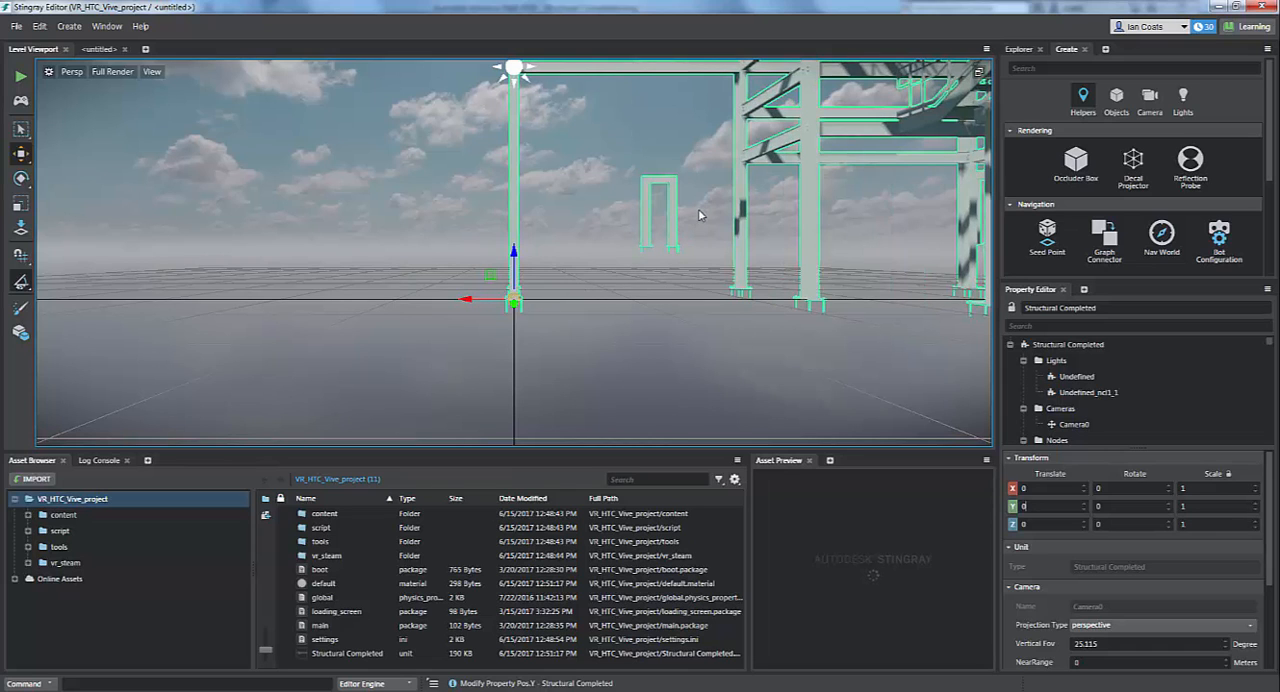
# - Launch a test run of the level containing the imported steel structure
pyautogui.moveTo(700, 215); pyautogui.dragTo(375, 213, button='middle')
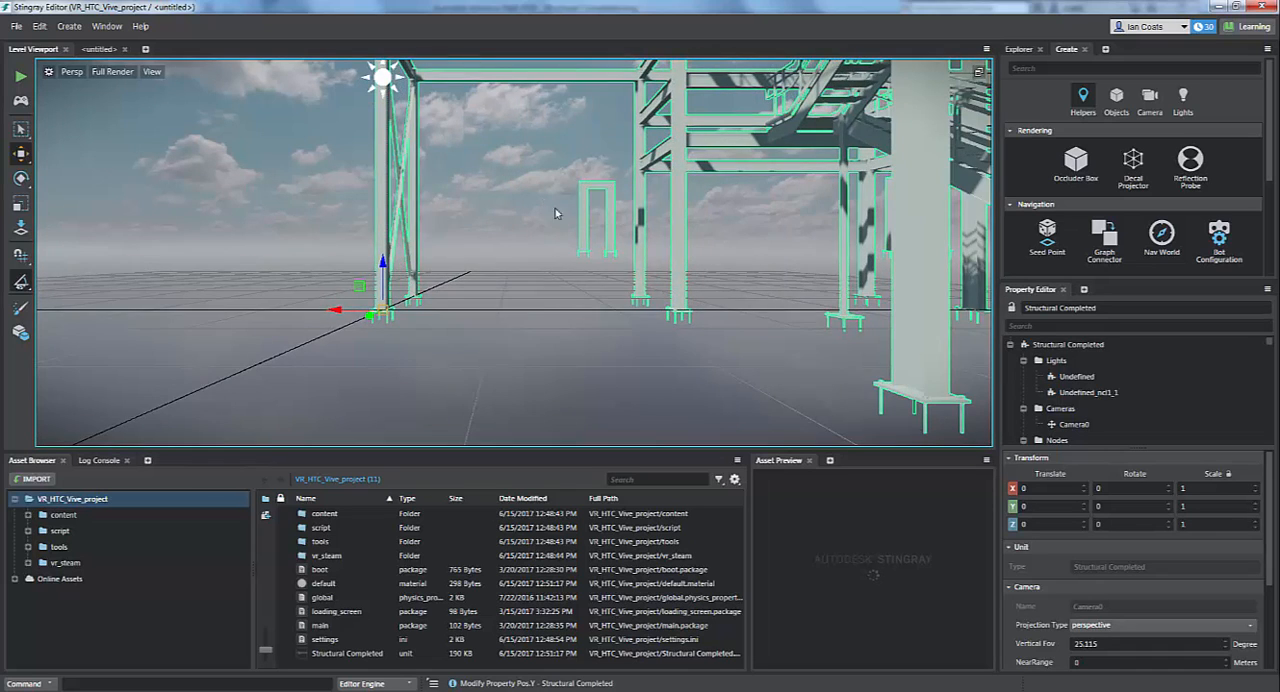
pyautogui.scroll(-5, 714, 229)
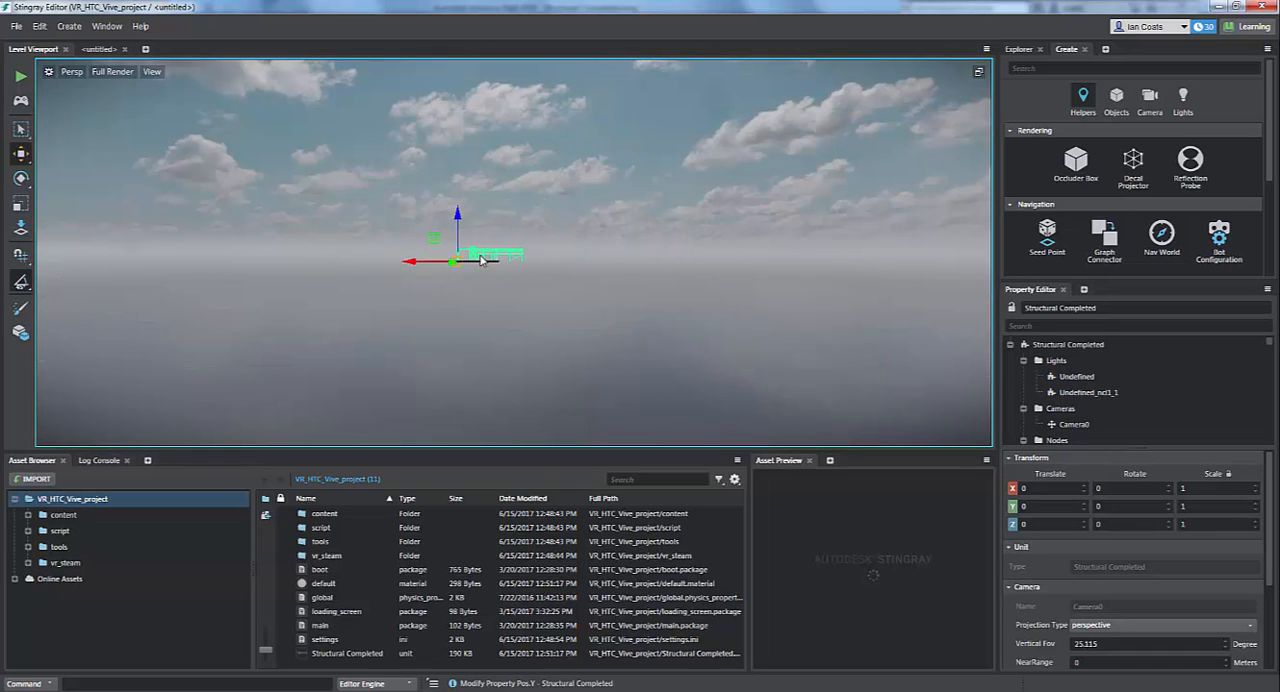
pyautogui.scroll(5, 480, 260)
pyautogui.scroll(5, 480, 260)
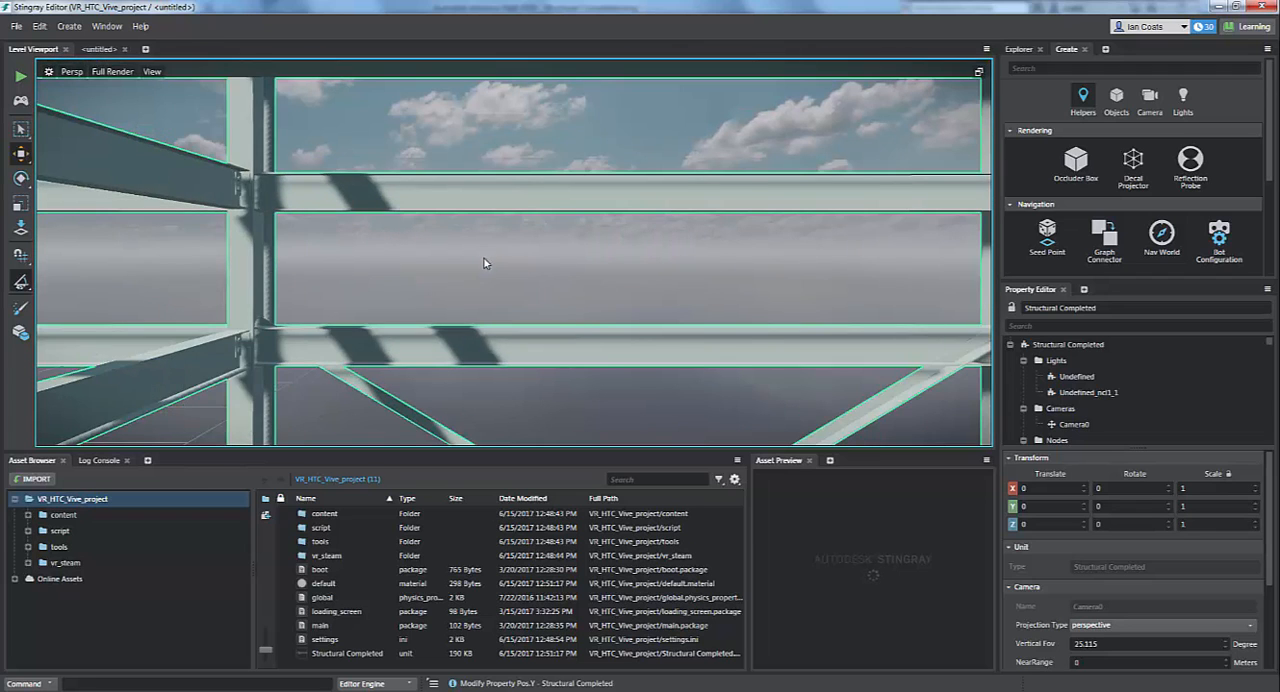
pyautogui.scroll(-3, 484, 263)
pyautogui.scroll(-5, 437, 303)
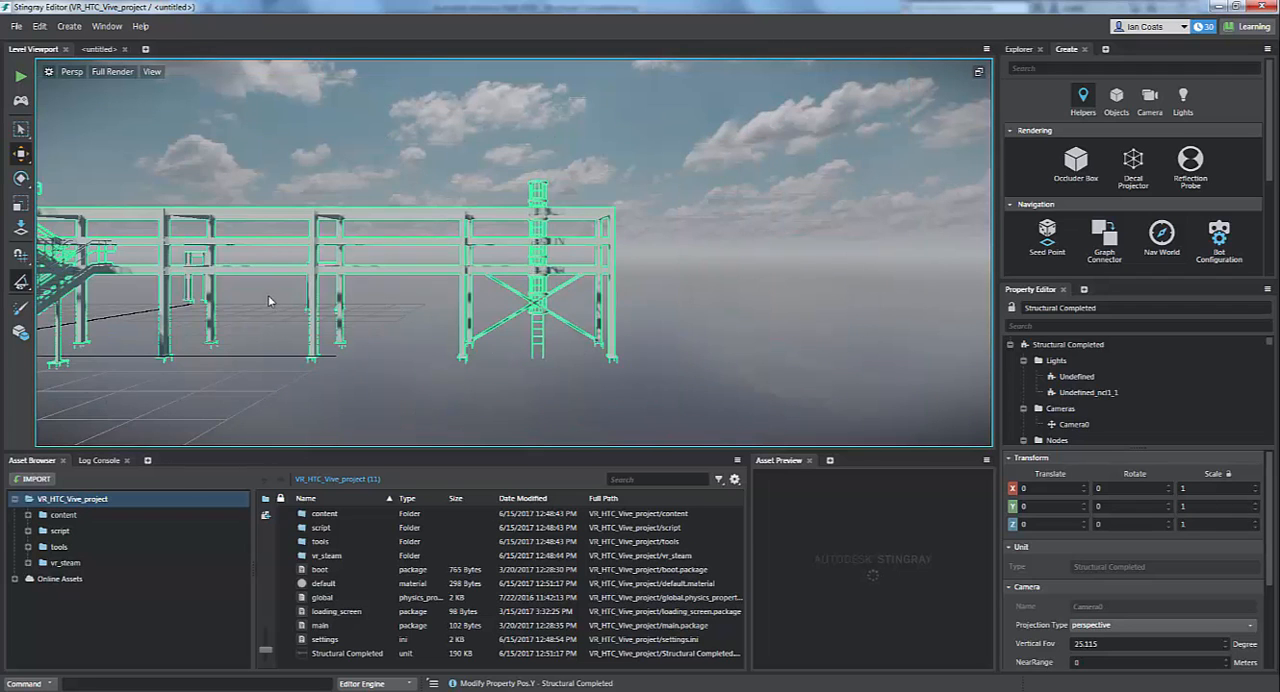
pyautogui.keyDown('alt'); pyautogui.moveTo(374, 310); pyautogui.dragTo(738, 277, button='middle'); pyautogui.keyUp('alt')
pyautogui.keyDown('alt'); pyautogui.moveTo(738, 277); pyautogui.dragTo(805, 281); pyautogui.keyUp('alt')
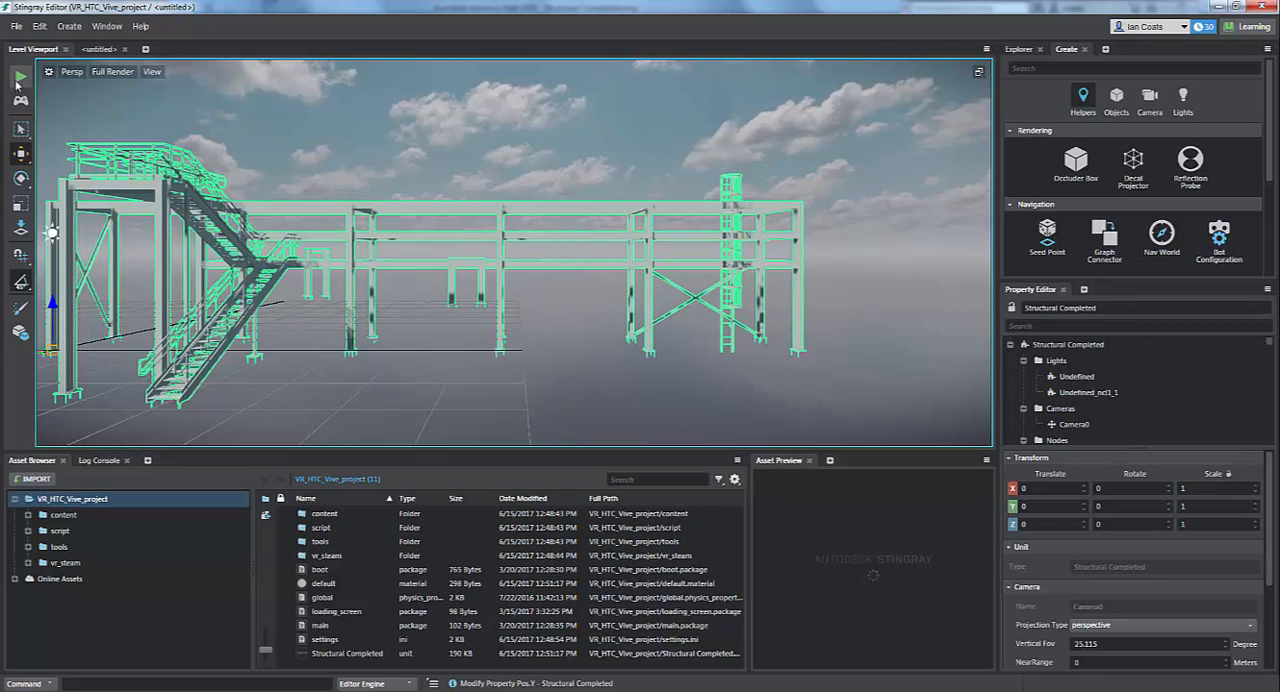
pyautogui.click(18, 80)
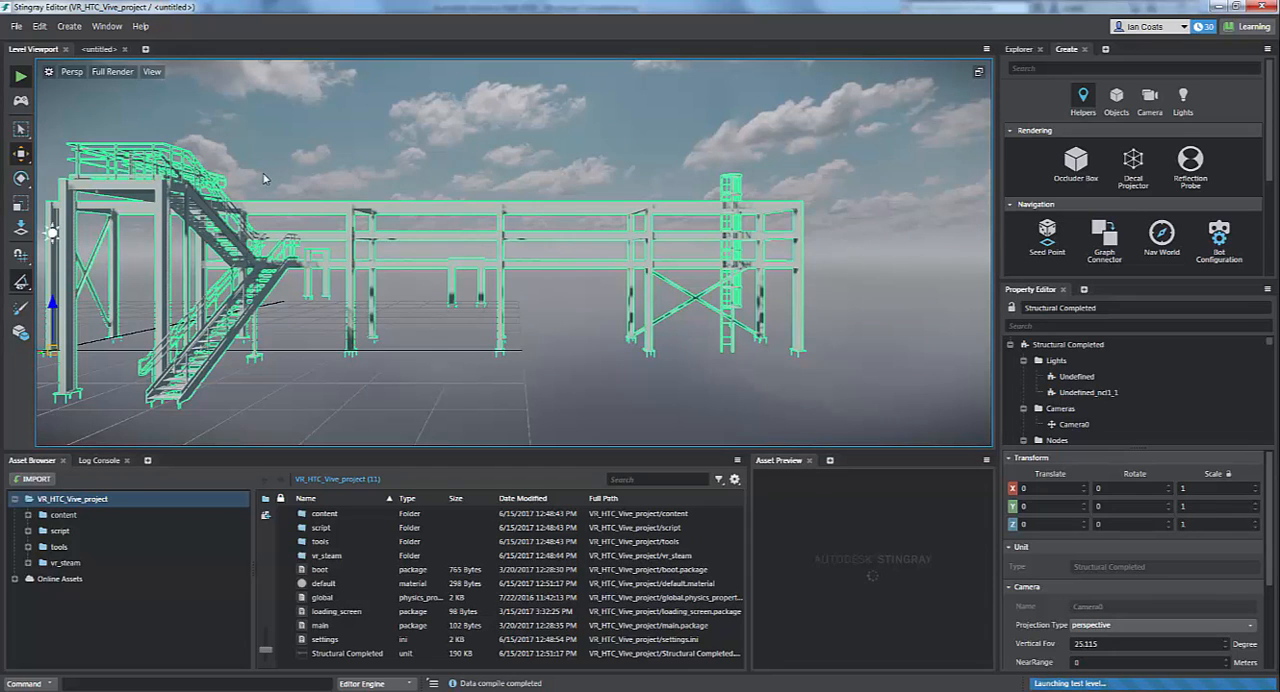